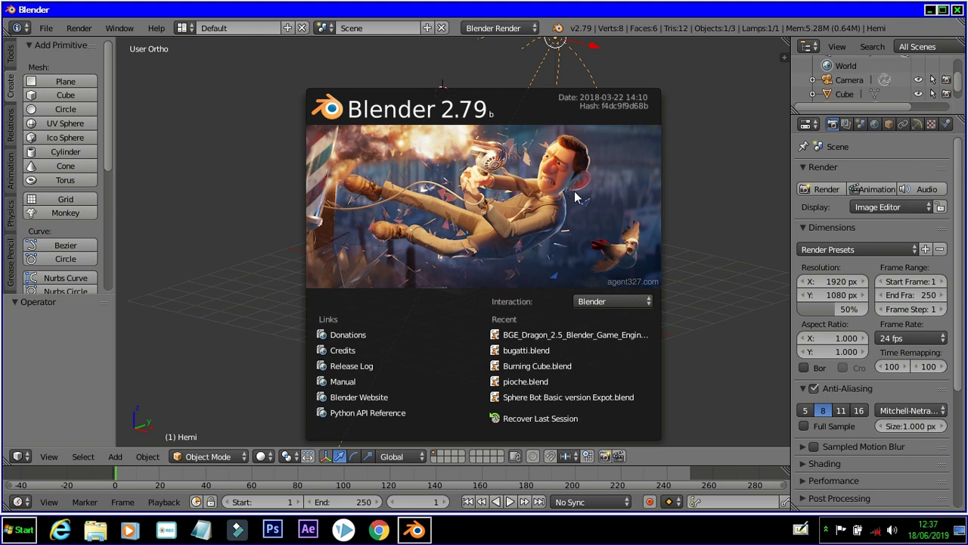
# Step: Dismiss the splash screen, select the default cube, and switch the screen layout to Motion Tracking
pyautogui.click(428, 121)
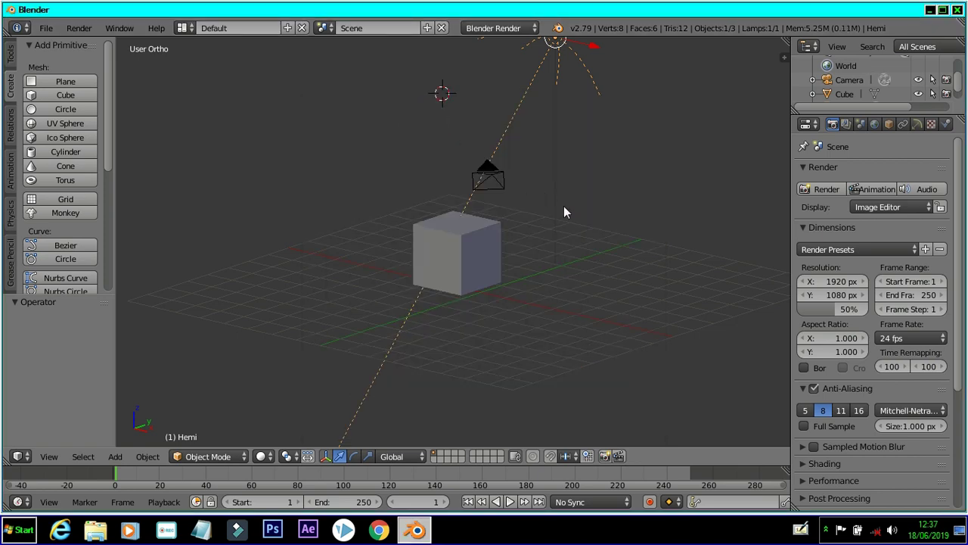
pyautogui.moveTo(561, 196); pyautogui.dragTo(536, 212, button='middle')
pyautogui.rightClick(466, 243)
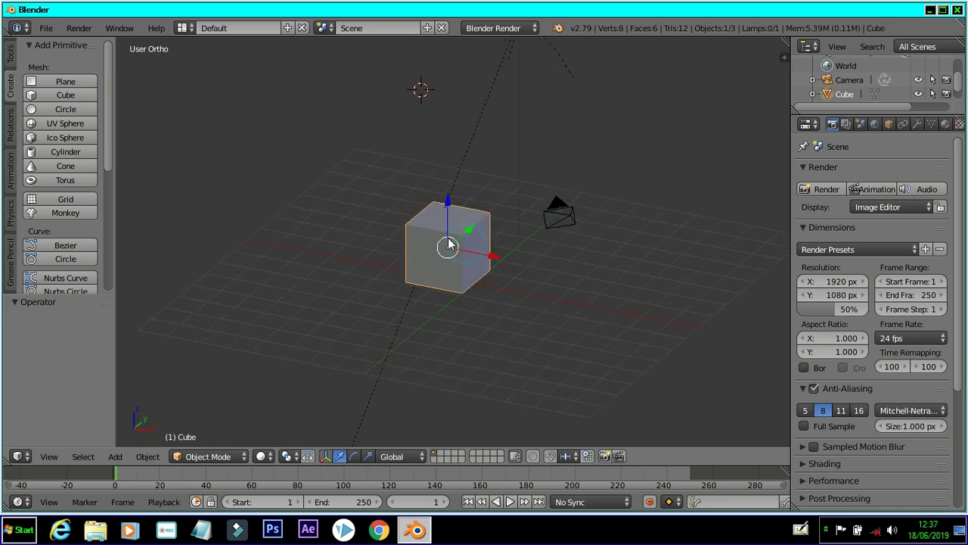
pyautogui.moveTo(411, 233); pyautogui.dragTo(376, 205, button='middle')
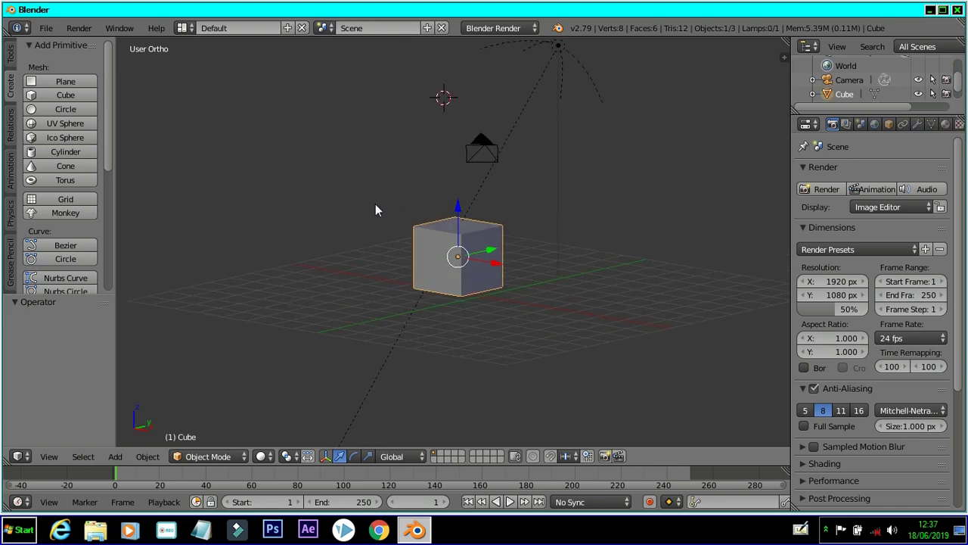
pyautogui.click(183, 28)
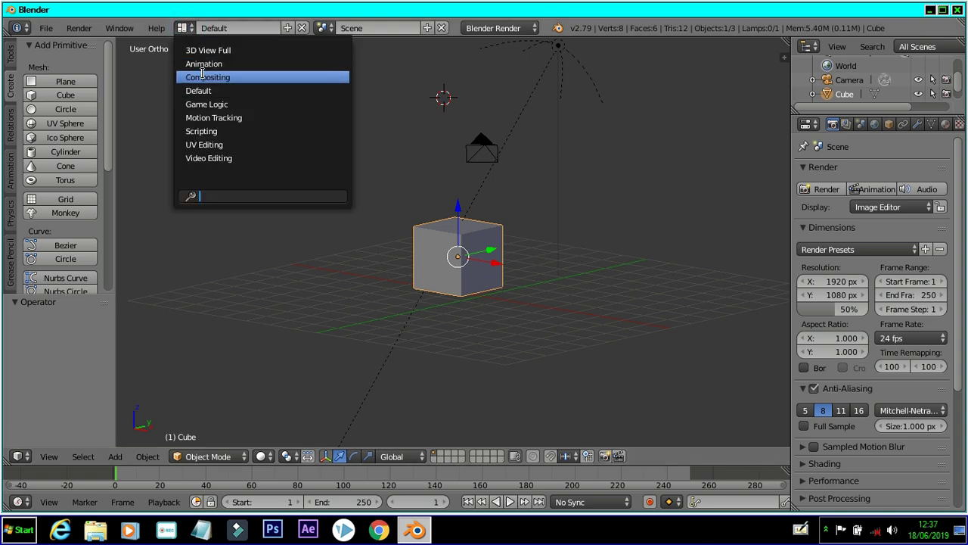
pyautogui.click(209, 120)
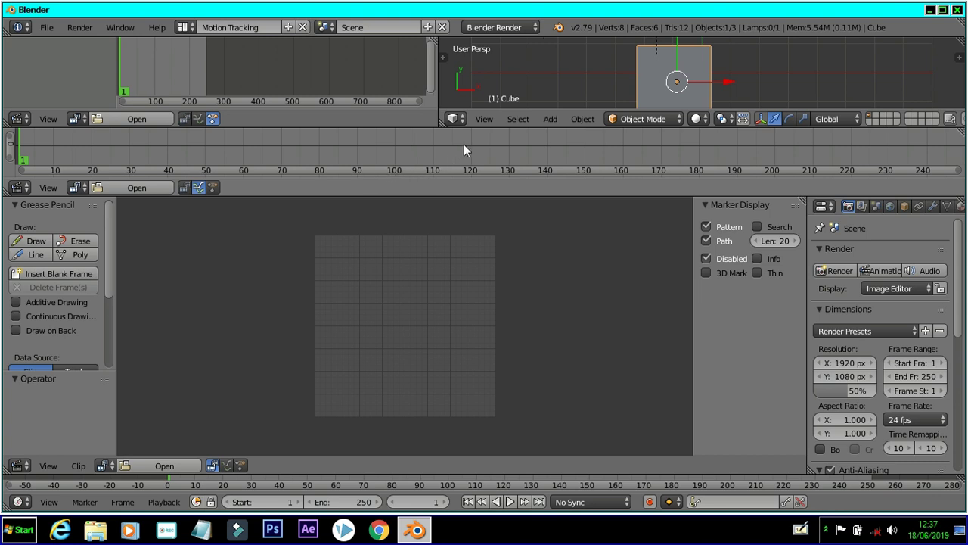
# Step: Enlarge the 3D view over the curve area and view the cube from a low angle
pyautogui.moveTo(511, 126); pyautogui.dragTo(511, 176)
pyautogui.moveTo(685, 116); pyautogui.dragTo(620, 87, button='middle')
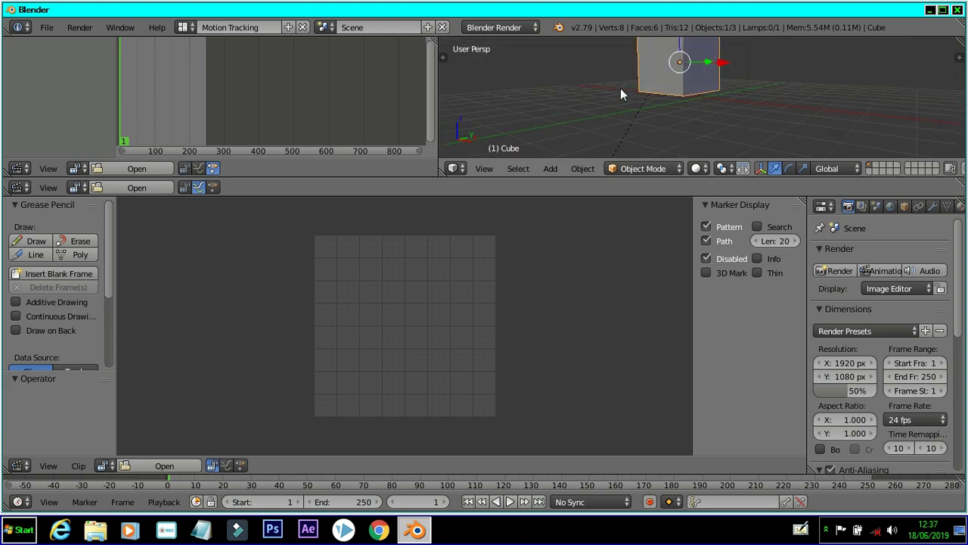
pyautogui.moveTo(603, 180); pyautogui.dragTo(603, 187)
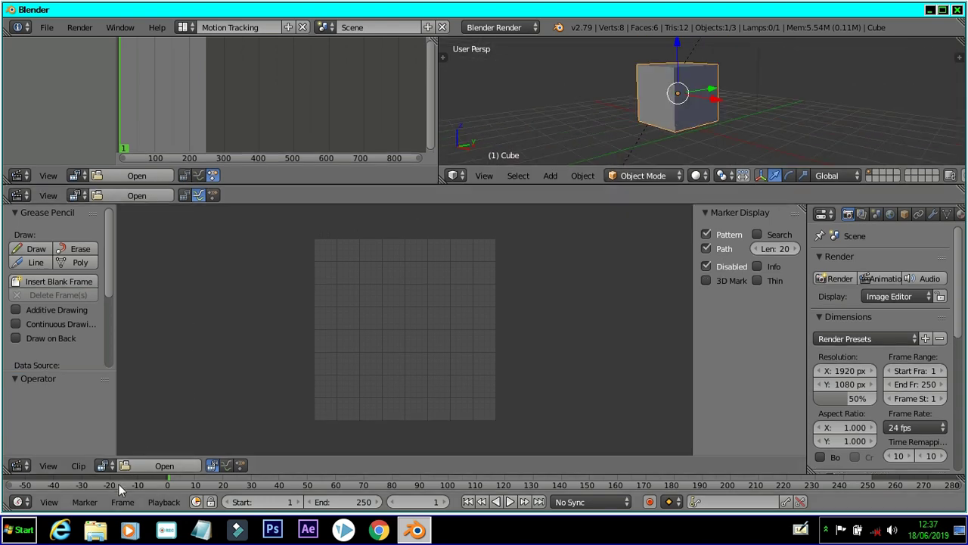
pyautogui.click(95, 530)
pyautogui.click(51, 197)
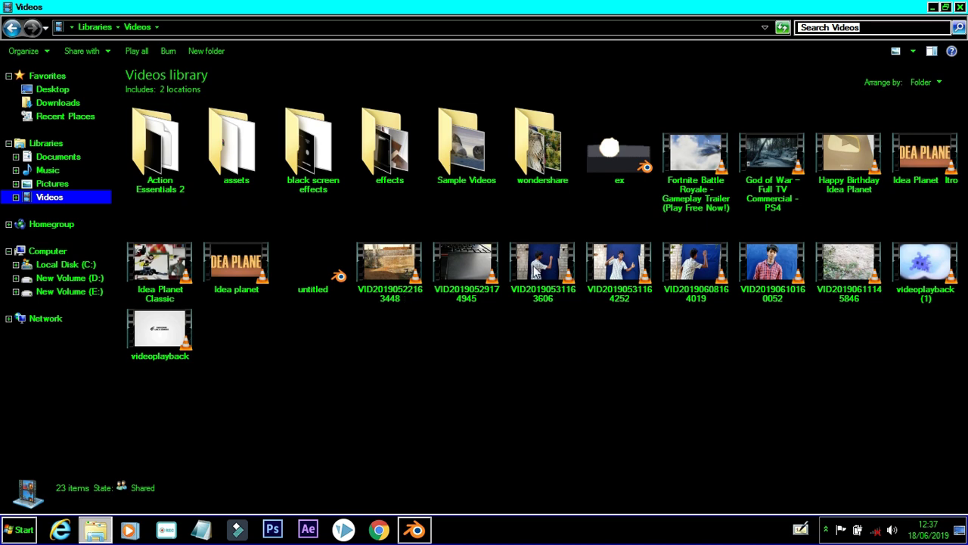
pyautogui.click(851, 281)
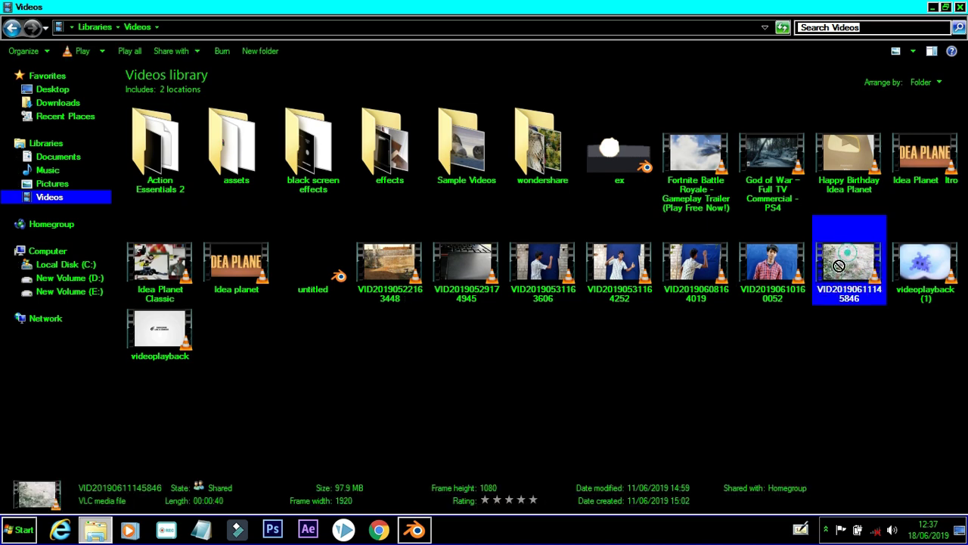
pyautogui.click(416, 530)
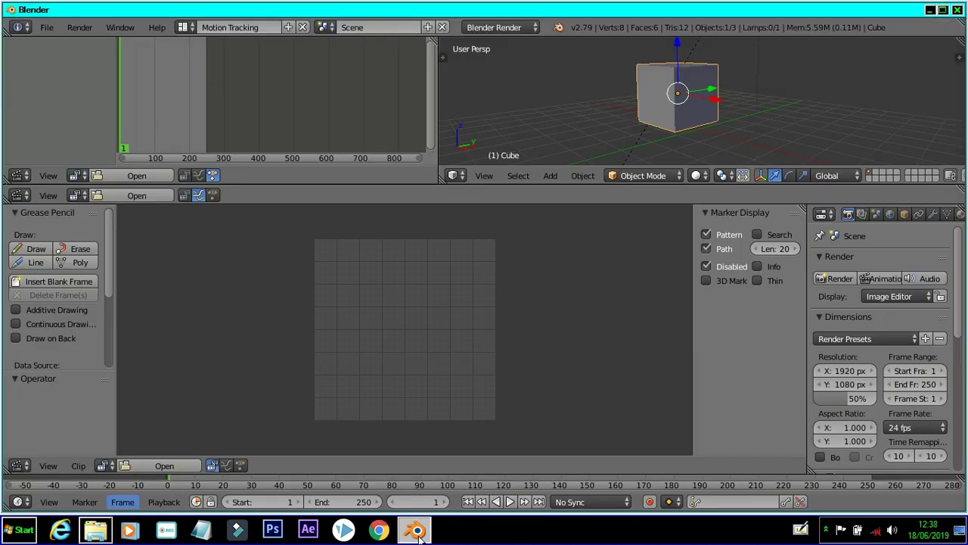
pyautogui.moveTo(362, 357); pyautogui.dragTo(363, 357)
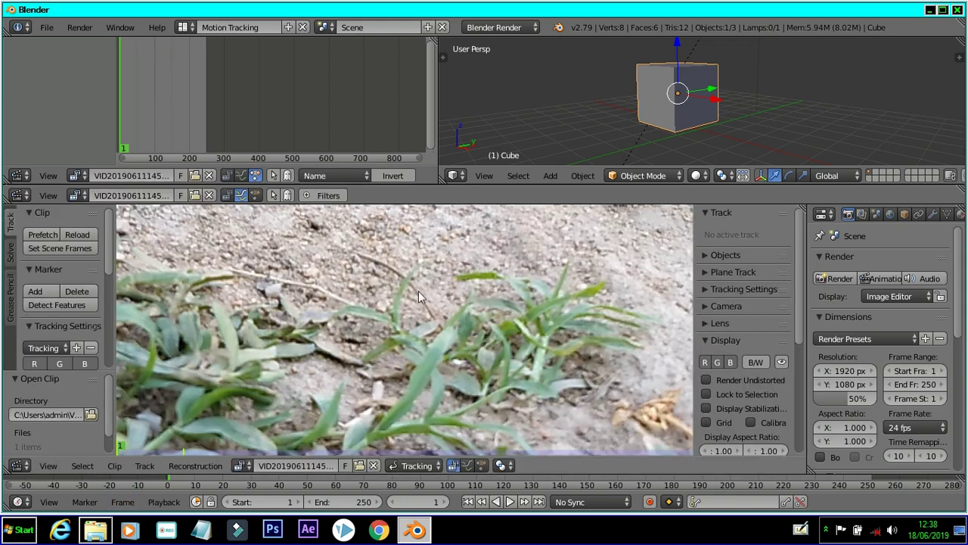
pyautogui.scroll(2, 454, 350)
pyautogui.scroll(-3, 454, 351)
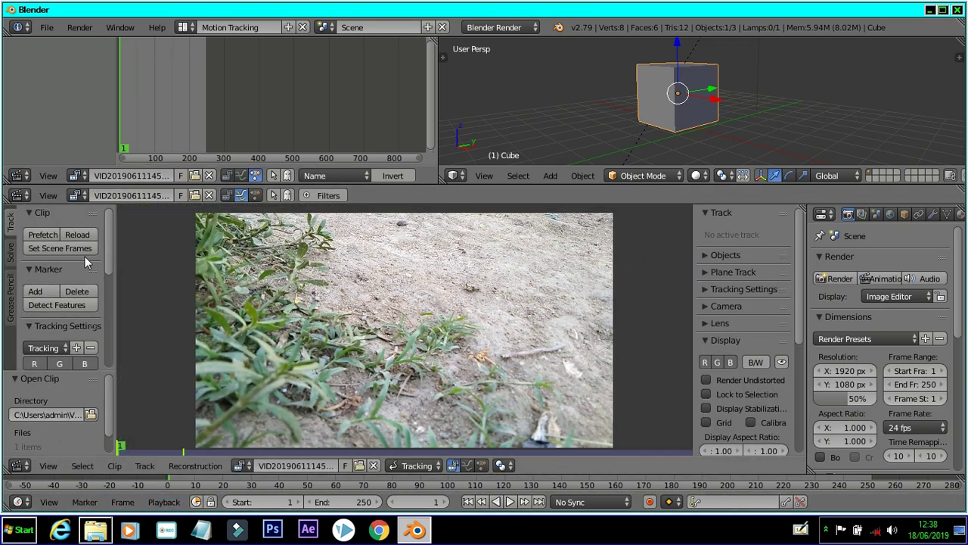
# Step: Prefetch the clip's frames and detect features to place tracking markers across the whole frame
pyautogui.click(43, 238)
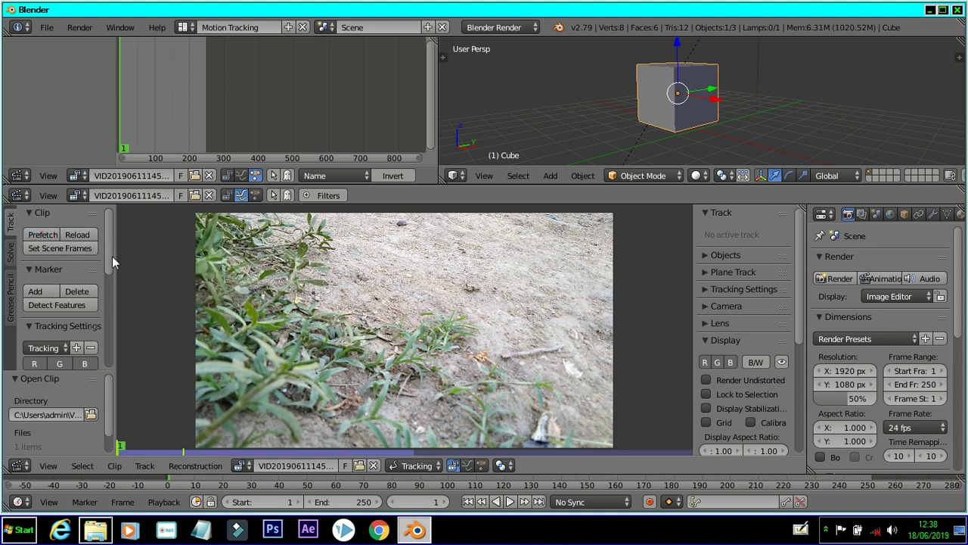
pyautogui.click(59, 306)
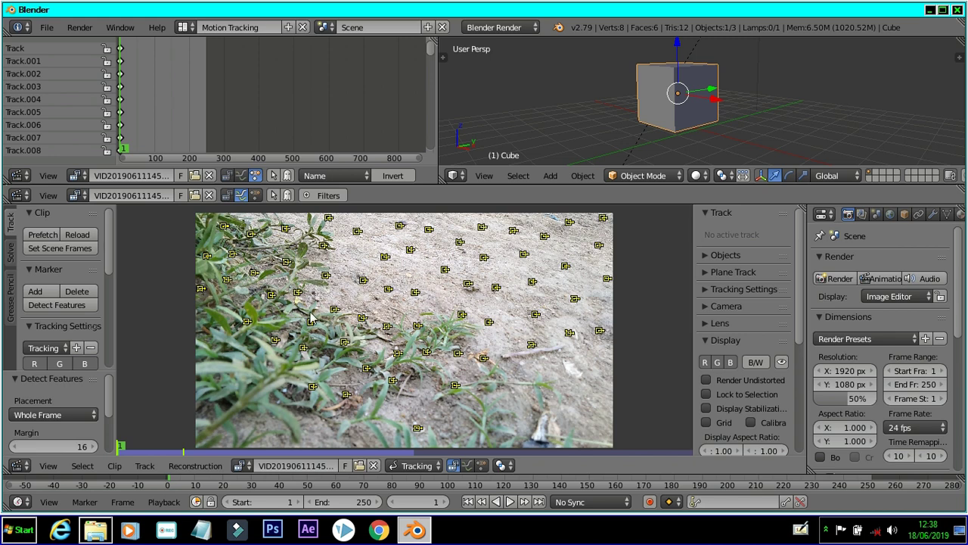
# Step: Track the detected markers forward through the clip and stop the tracking job at frame 130
pyautogui.scroll(-10, 111, 267)
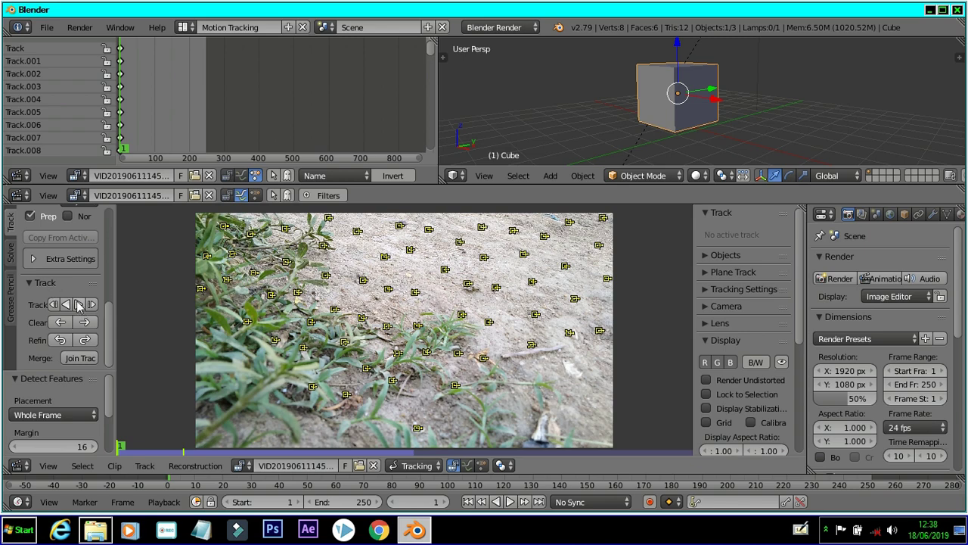
pyautogui.click(79, 305)
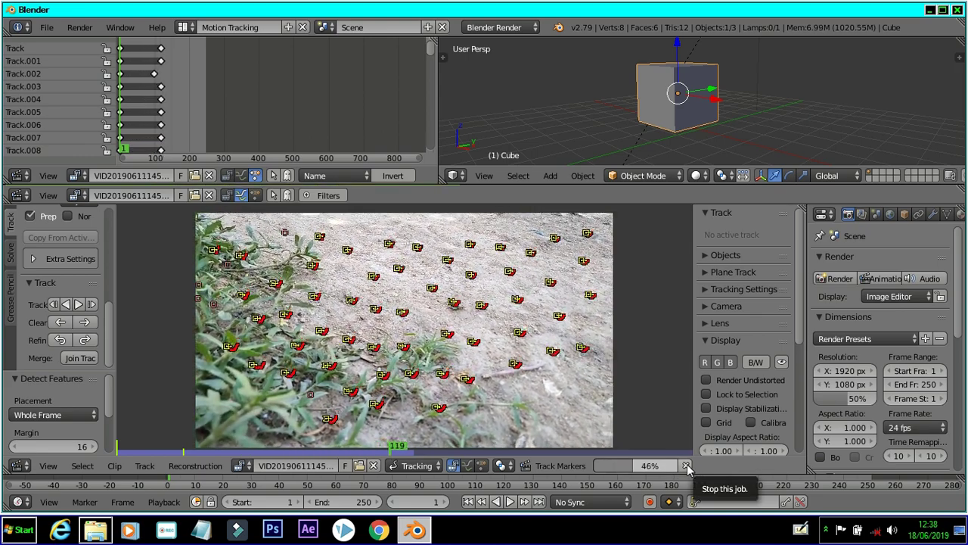
pyautogui.click(686, 466)
# Step: Reload and prefetch the clip from the current frame, and continue tracking the markers forward to frame 250
pyautogui.click(82, 234)
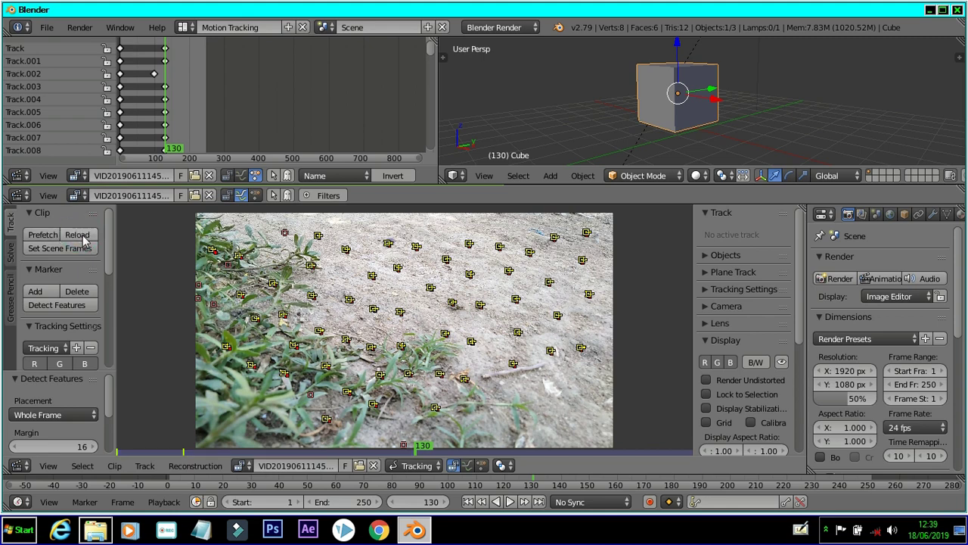
pyautogui.click(43, 236)
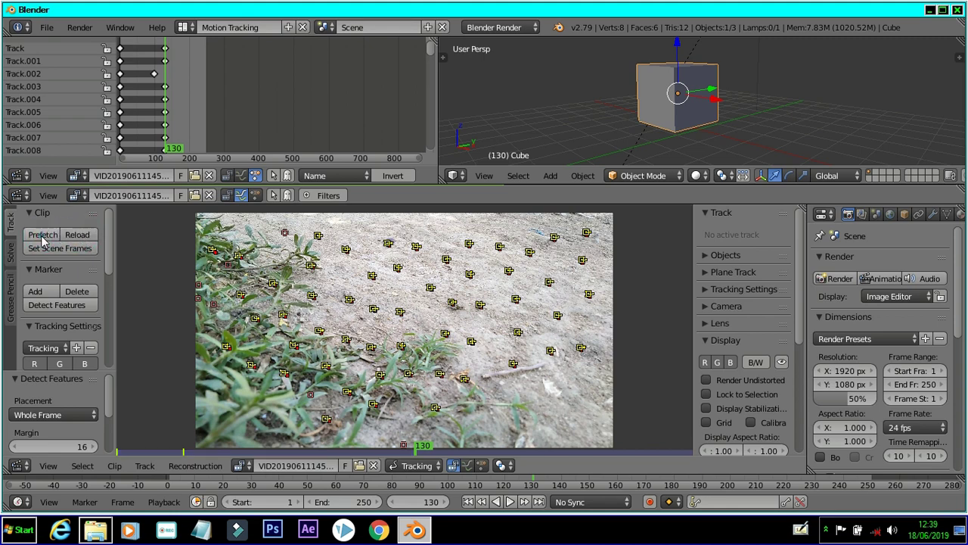
pyautogui.click(43, 236)
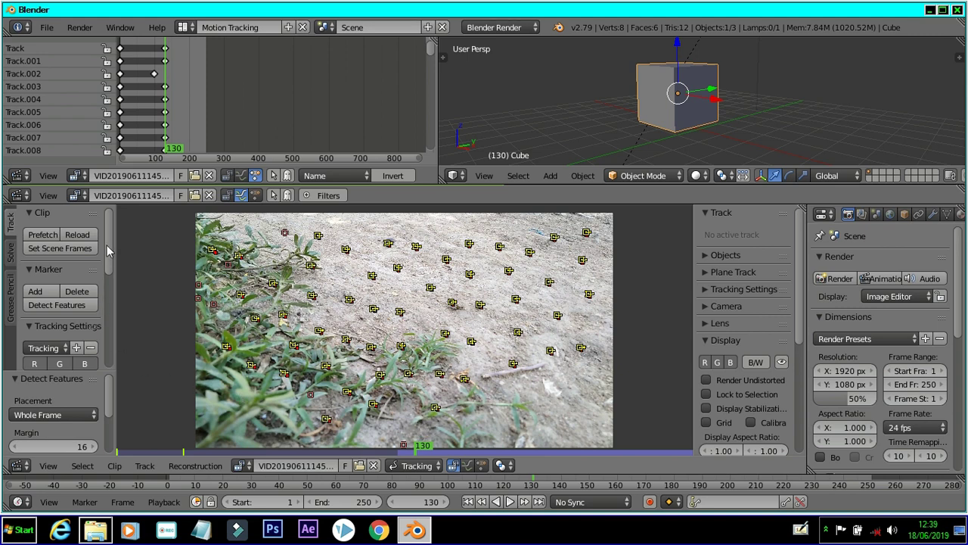
pyautogui.scroll(-8, 108, 250)
pyautogui.click(79, 304)
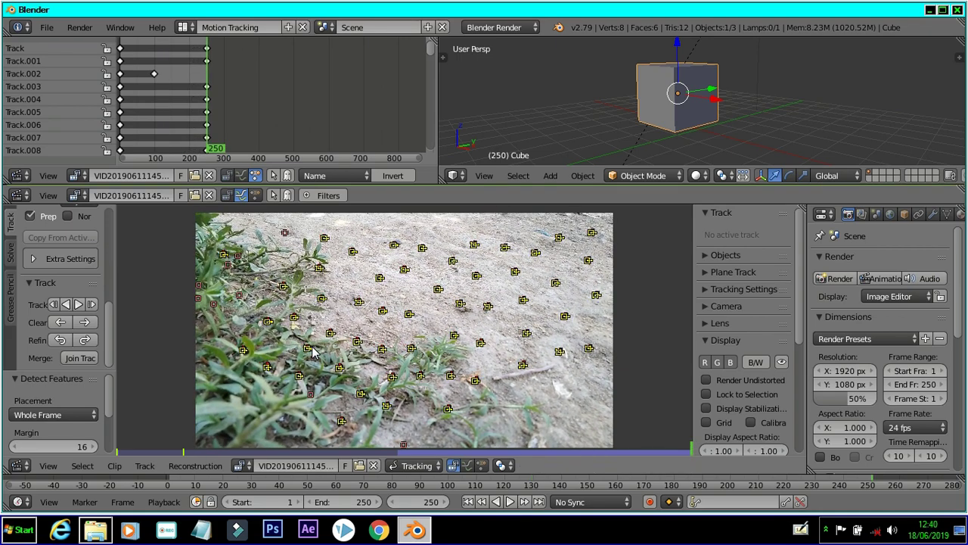
# Step: Delete the lost red tracks at the footage's lower edge, in the lower leaves and near its left side
pyautogui.click(412, 441)
pyautogui.press('x')
pyautogui.click(401, 441)
pyautogui.click(308, 395)
pyautogui.press('x')
pyautogui.click(299, 403)
pyautogui.click(216, 304)
pyautogui.press('x')
pyautogui.click(199, 308)
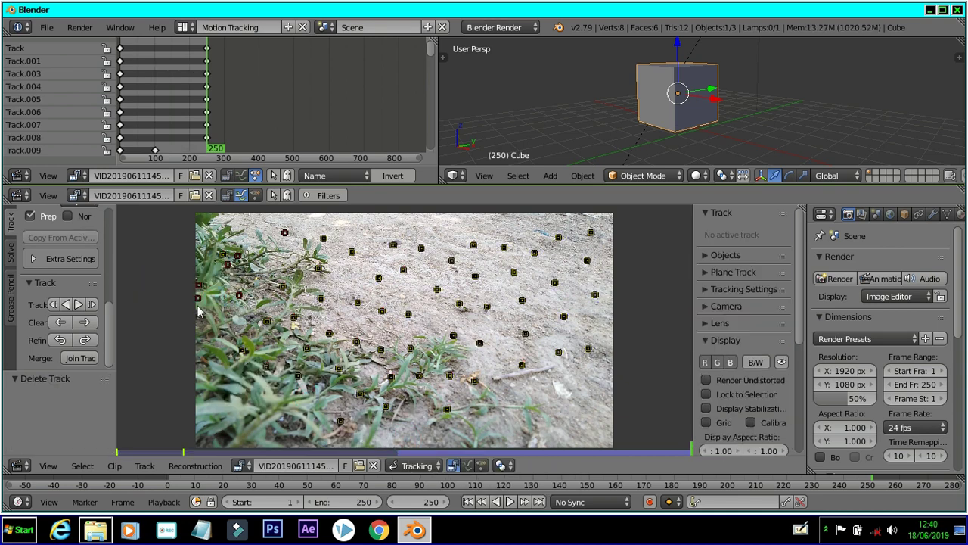
# Step: Delete the remaining lost red tracks along the footage's left edge and in the upper-left grass
pyautogui.rightClick(198, 301)
pyautogui.press('x')
pyautogui.click(199, 307)
pyautogui.rightClick(199, 288)
pyautogui.press('x')
pyautogui.click(203, 294)
pyautogui.rightClick(238, 296)
pyautogui.press('x')
pyautogui.press('x')
pyautogui.click(231, 271)
pyautogui.rightClick(239, 259)
pyautogui.press('x')
pyautogui.click(239, 265)
pyautogui.rightClick(281, 233)
pyautogui.press('x')
pyautogui.click(277, 233)
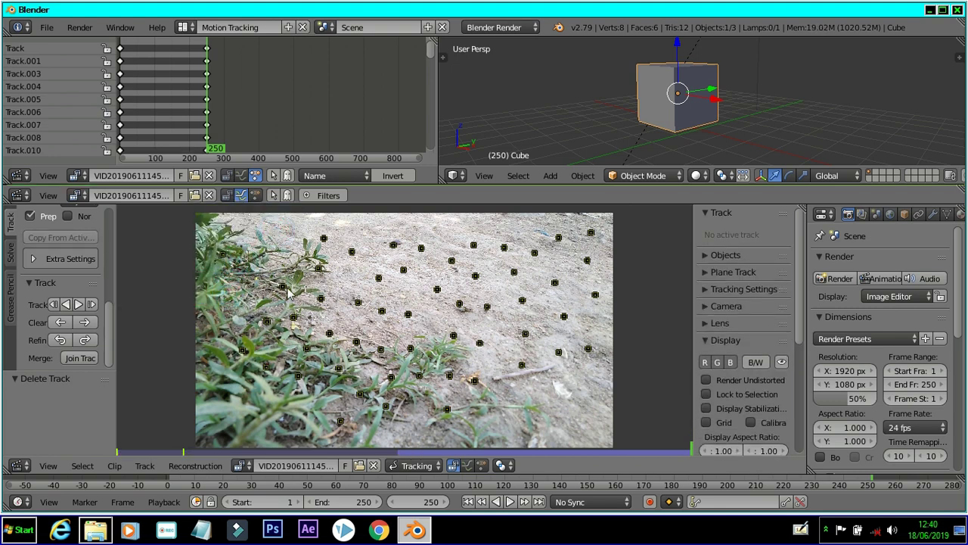
# Step: Select all remaining tracks, go to frame 14, and solve the camera motion
pyautogui.press('a')
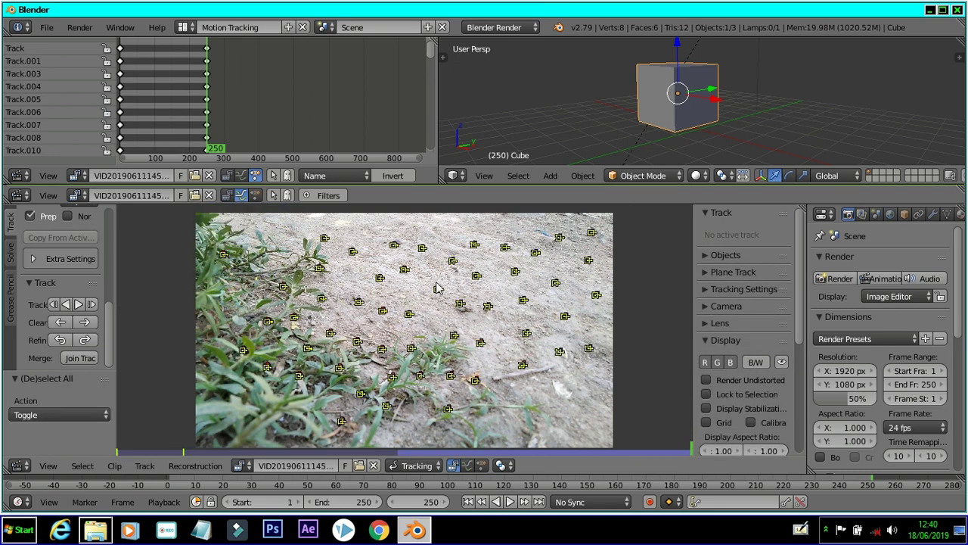
pyautogui.click(149, 452)
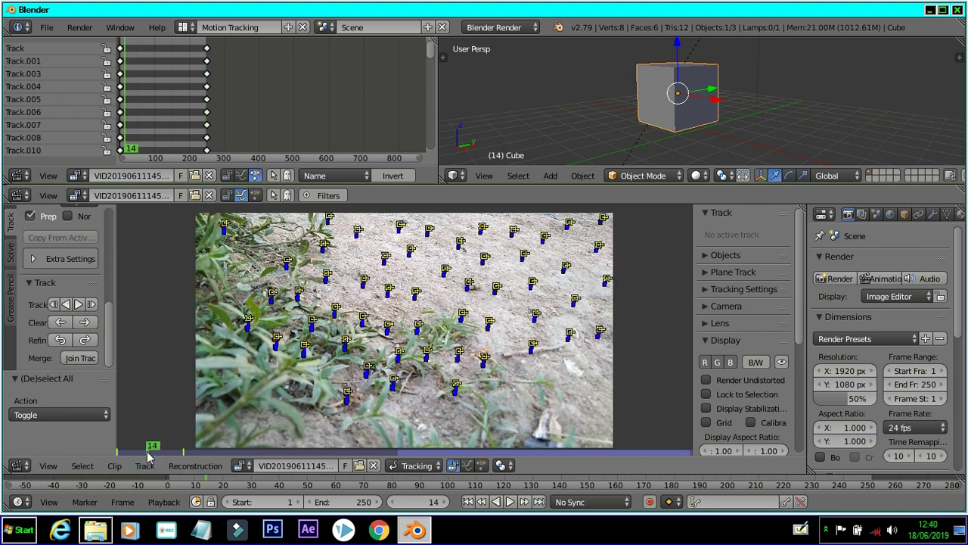
pyautogui.click(10, 254)
pyautogui.scroll(-3, 109, 257)
pyautogui.click(59, 272)
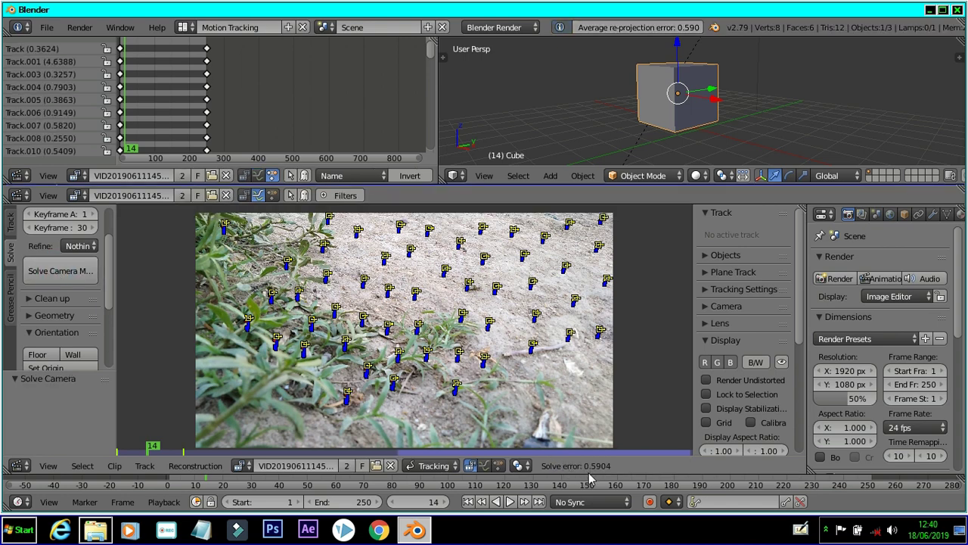
# Step: Select three neighbouring ground tracks near the frame's centre, including Track.023 and Track.048, and set them as the floor plane
pyautogui.moveTo(108, 287); pyautogui.dragTo(106, 306)
pyautogui.scroll(-3, 106, 306)
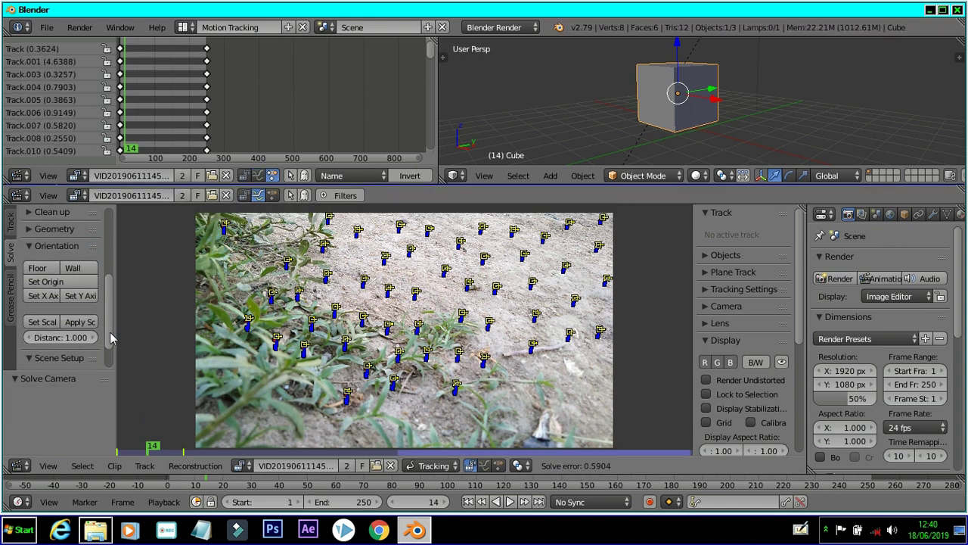
pyautogui.click(316, 385)
pyautogui.click(361, 318)
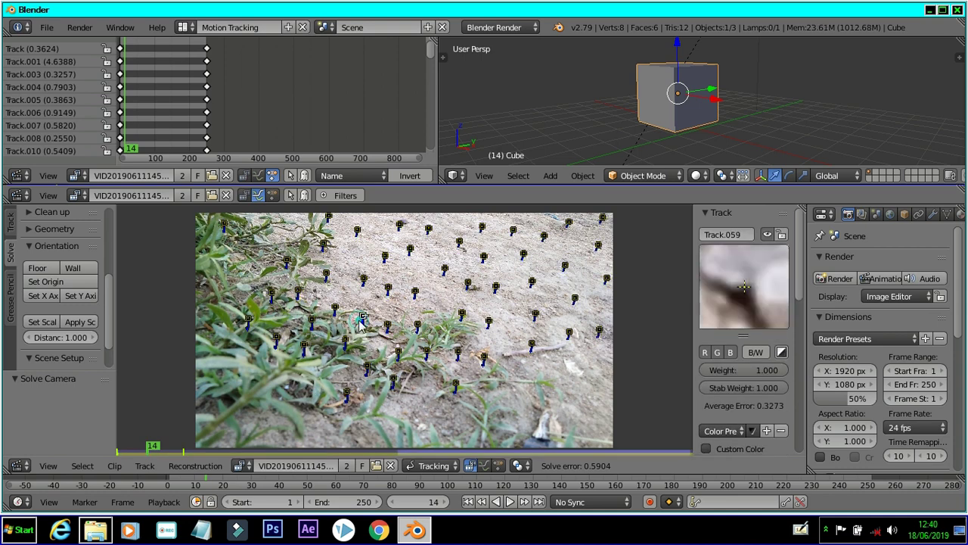
pyautogui.click(460, 313)
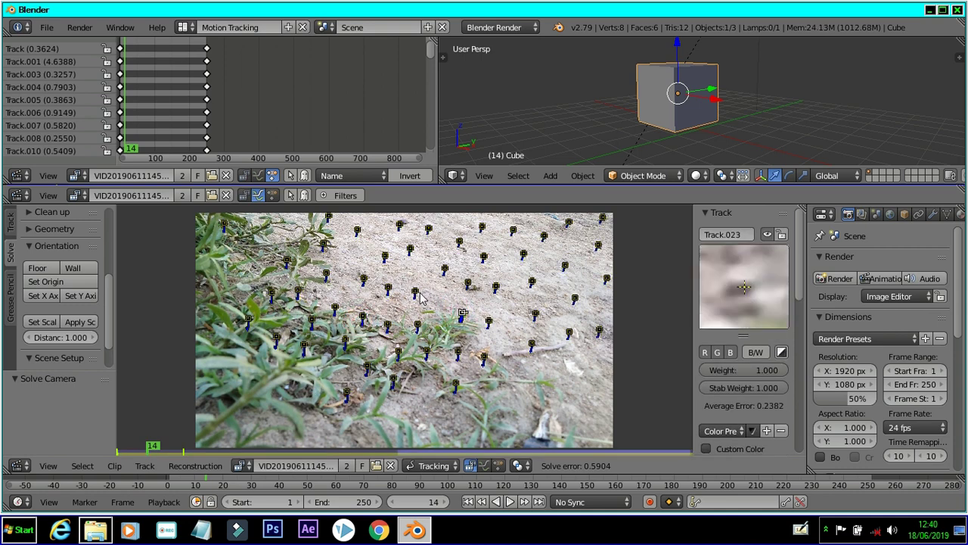
pyautogui.keyDown('shift'); pyautogui.click(416, 292); pyautogui.keyUp('shift')
pyautogui.keyDown('shift'); pyautogui.click(468, 285); pyautogui.keyUp('shift')
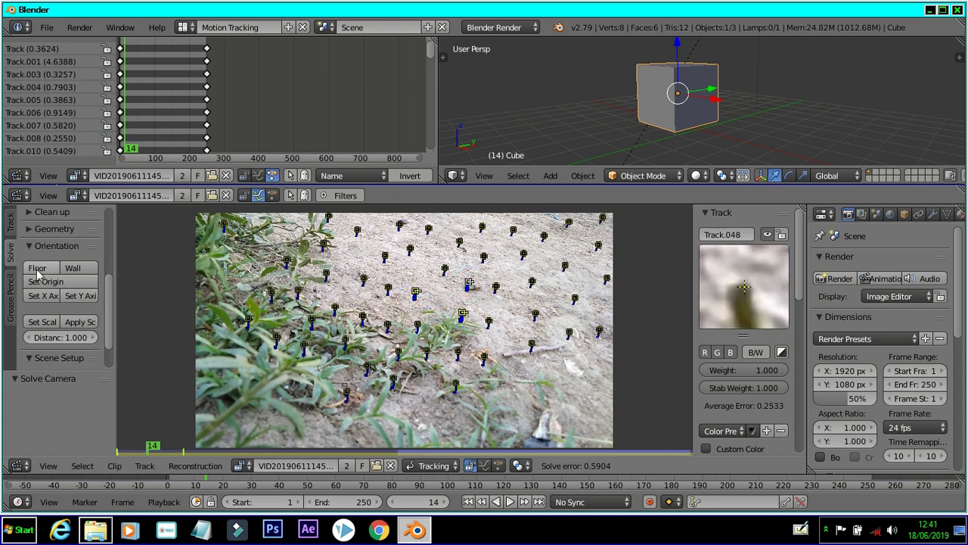
pyautogui.click(38, 271)
# Step: Set the scene origin at Track.031 on the ground and set up the tracking scene
pyautogui.click(445, 271)
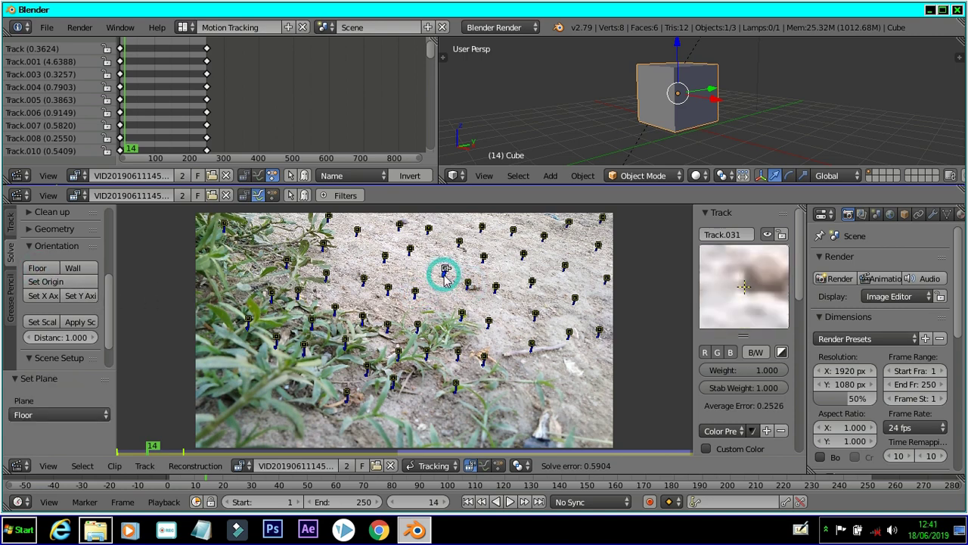
pyautogui.click(56, 281)
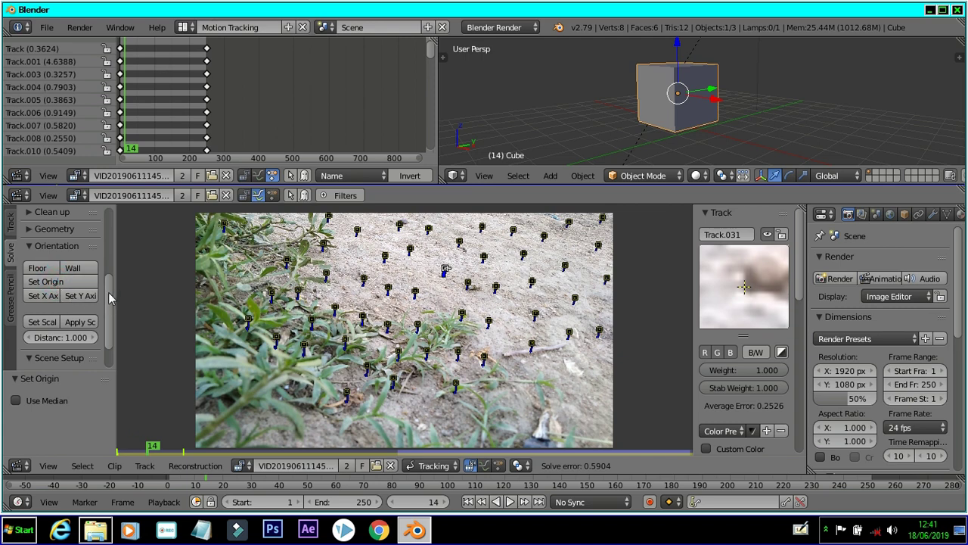
pyautogui.scroll(-2, 109, 299)
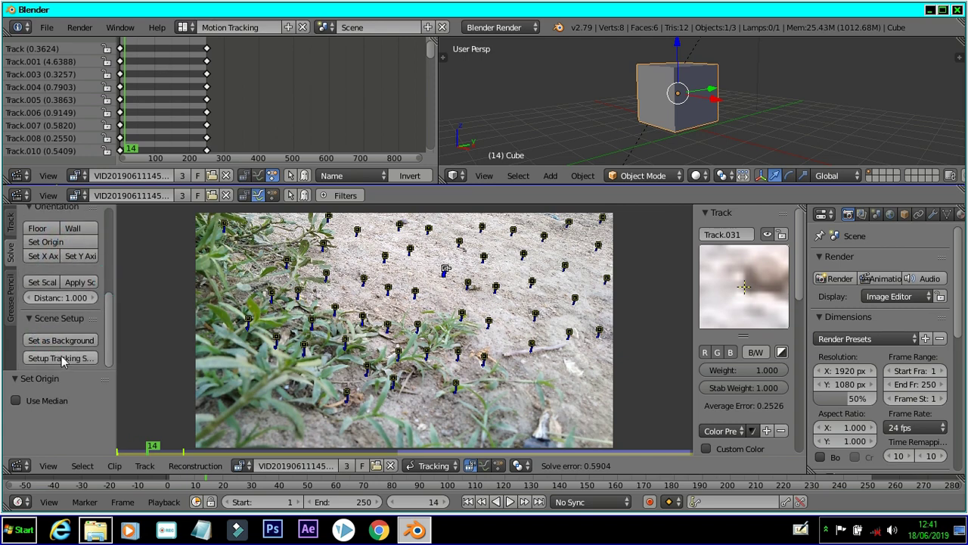
pyautogui.click(61, 359)
# Step: Enlarge the upper editors to give the 3D viewport more height and switch it to the camera view
pyautogui.moveTo(816, 85)
pyautogui.mouseDown(button='middle')
pyautogui.moveTo(801, 125)
pyautogui.moveTo(798, 86)
pyautogui.mouseUp(button='middle')
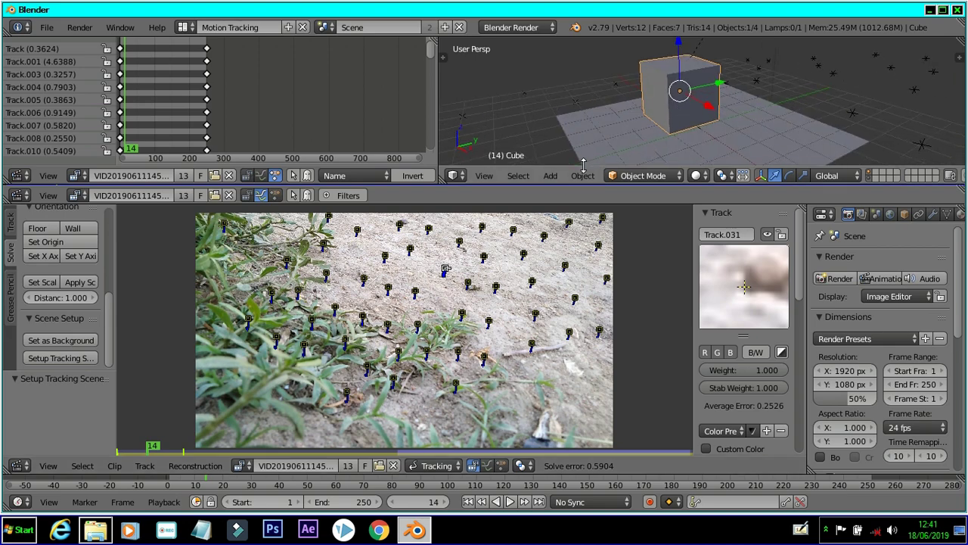
pyautogui.moveTo(542, 204); pyautogui.dragTo(542, 248)
pyautogui.moveTo(529, 183); pyautogui.dragTo(529, 231)
pyautogui.moveTo(732, 111)
pyautogui.mouseDown(button='middle')
pyautogui.moveTo(718, 118)
pyautogui.moveTo(742, 114)
pyautogui.mouseUp(button='middle')
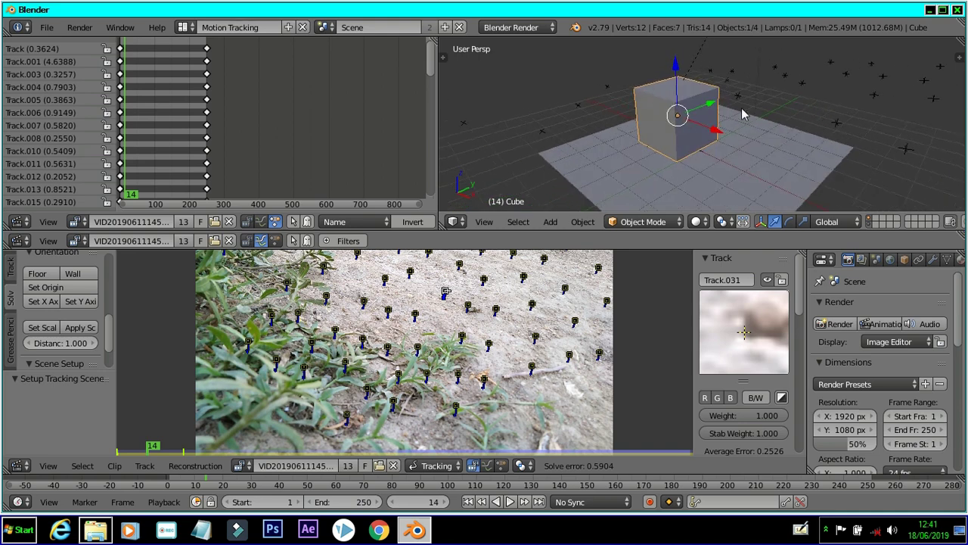
pyautogui.click(483, 222)
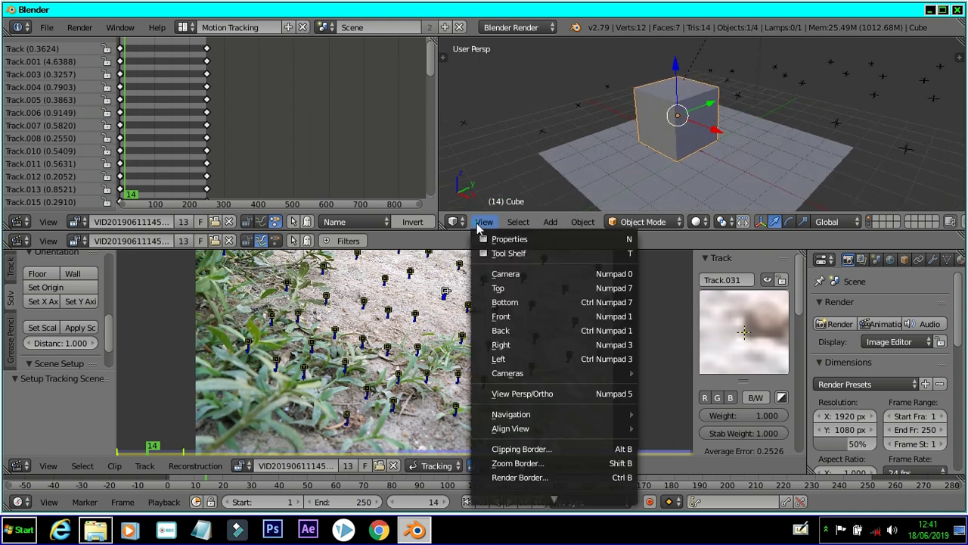
pyautogui.click(529, 278)
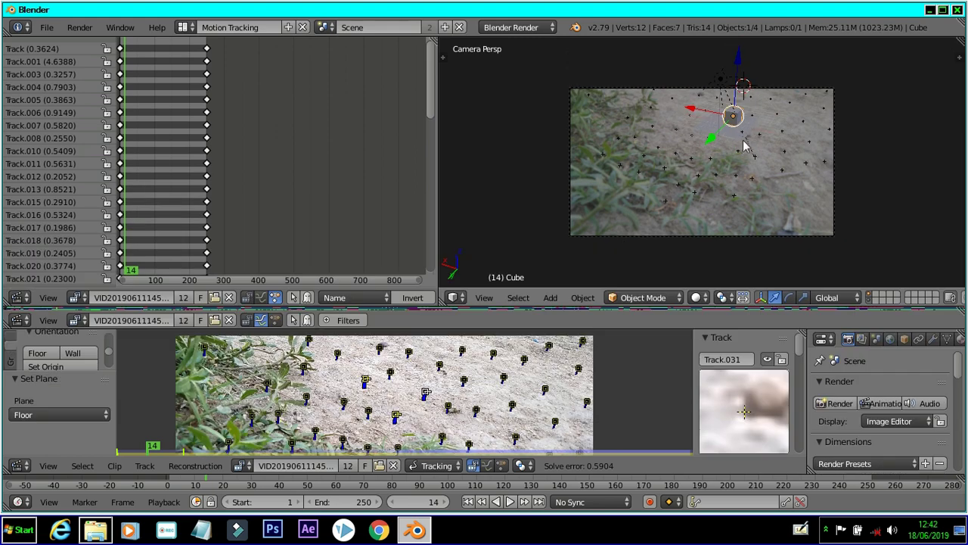
# Step: Rescale the cube in the camera view and lower it by about 0.488 along Z
pyautogui.press('s')
pyautogui.click(738, 118)
pyautogui.rightClick(737, 118)
pyautogui.rightClick(737, 119)
pyautogui.rightClick(734, 121)
pyautogui.press('s')
pyautogui.click(754, 121)
pyautogui.press('s')
pyautogui.click(748, 119)
pyautogui.moveTo(738, 71)
pyautogui.mouseDown()
pyautogui.moveTo(739, 63)
pyautogui.moveTo(731, 78)
pyautogui.mouseUp()
# Step: Select three neighbouring ground tracks by the grass, including Track.021 and Track.036, and set them as the floor plane
pyautogui.rightClick(753, 136)
pyautogui.rightClick(752, 141)
pyautogui.moveTo(402, 447); pyautogui.dragTo(400, 389, button='middle')
pyautogui.rightClick(397, 391)
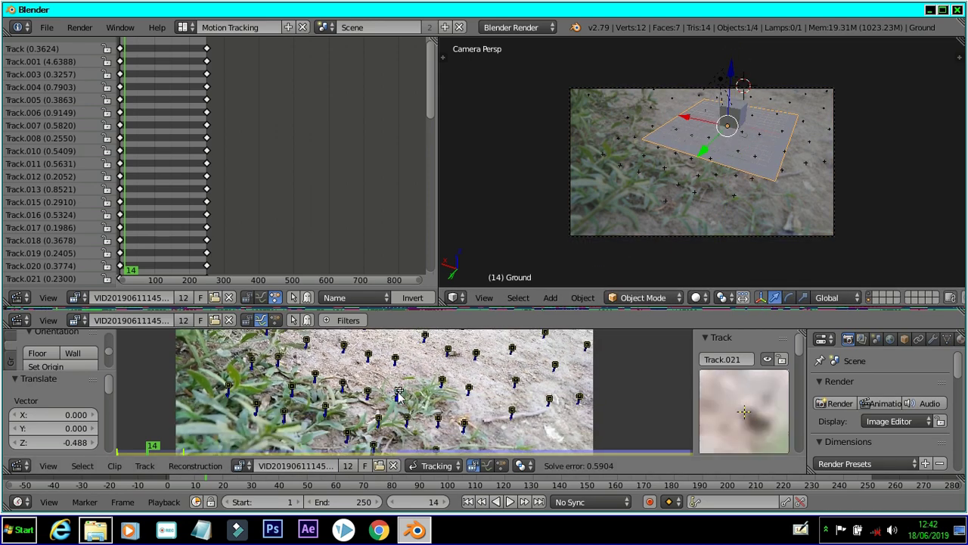
pyautogui.click(37, 352)
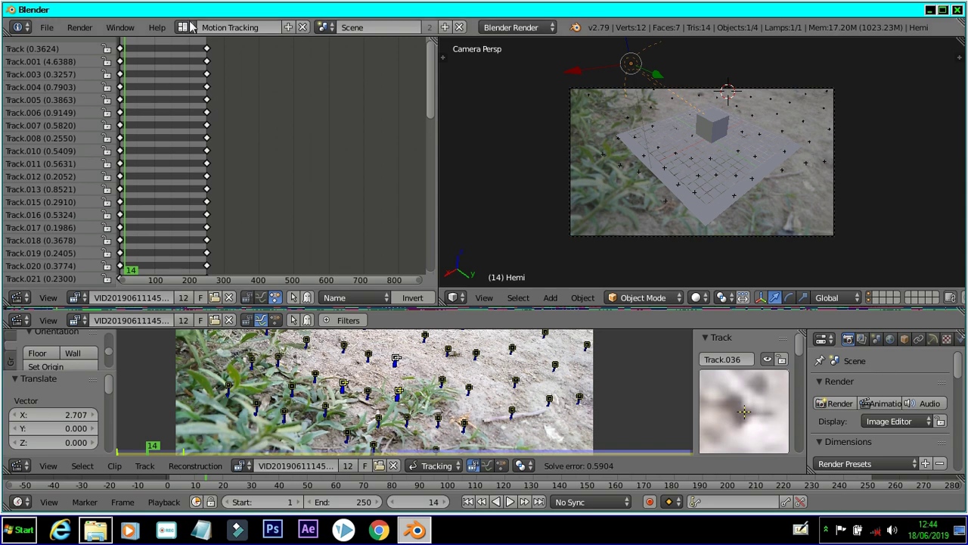
# Step: Switch to the 3D View Full screen layout, render a still image of frame 14, and close the render
pyautogui.click(187, 27)
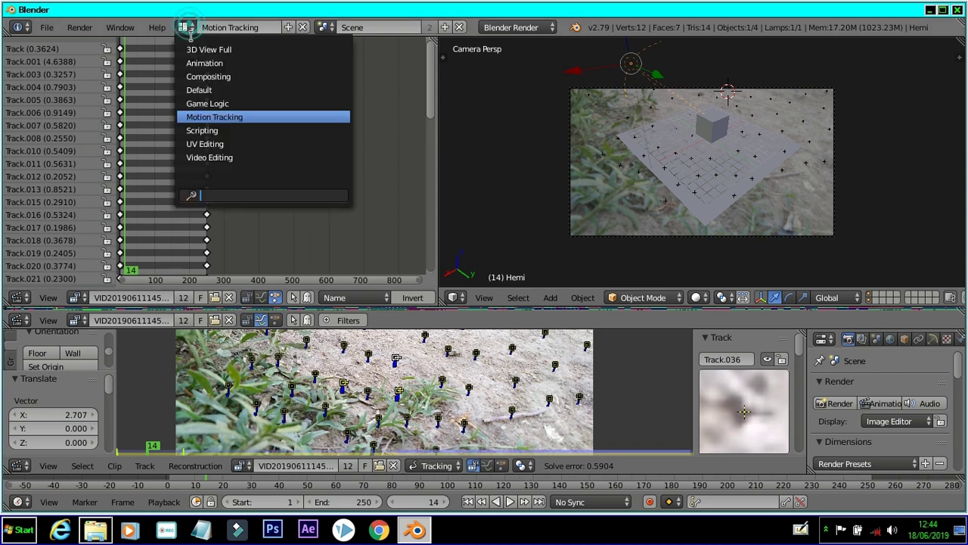
pyautogui.click(203, 50)
pyautogui.moveTo(395, 175); pyautogui.dragTo(384, 235, button='middle')
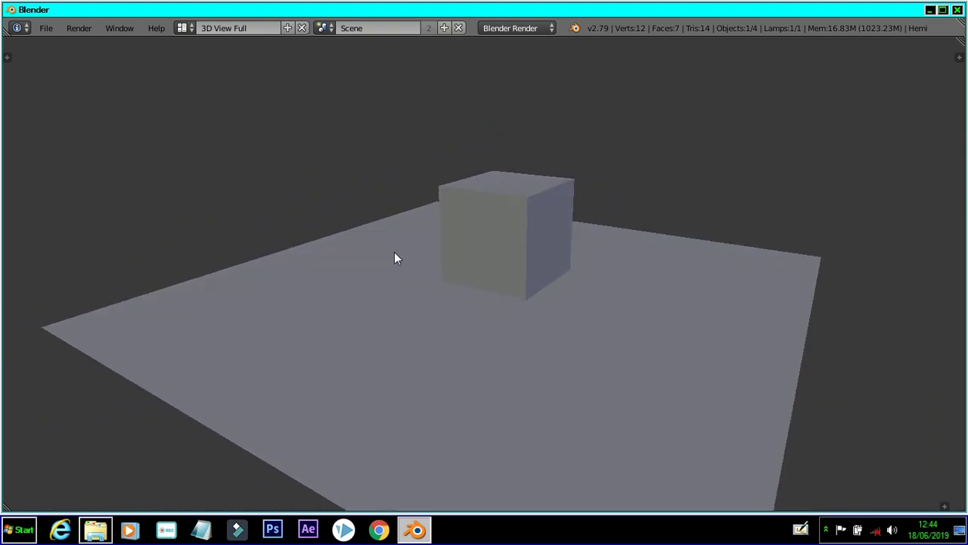
pyautogui.click(85, 28)
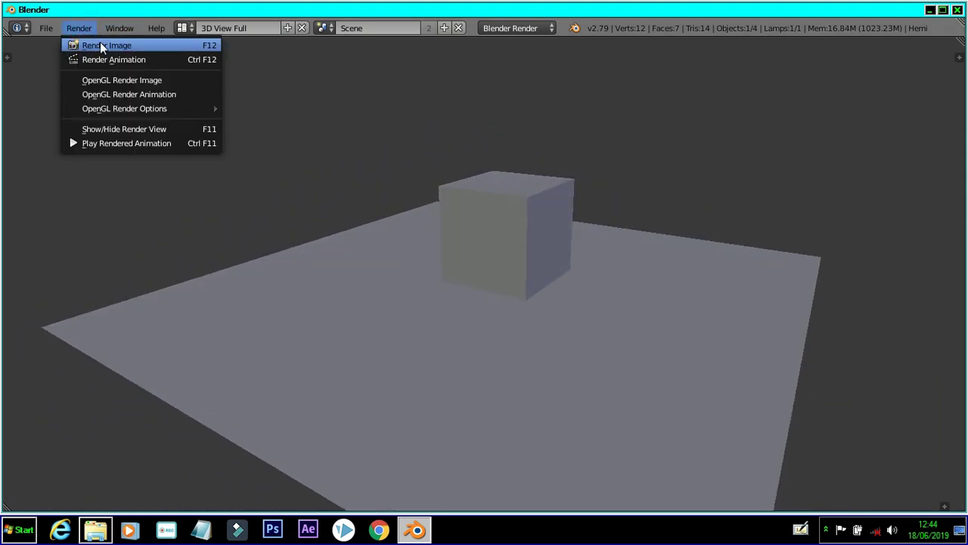
pyautogui.click(97, 45)
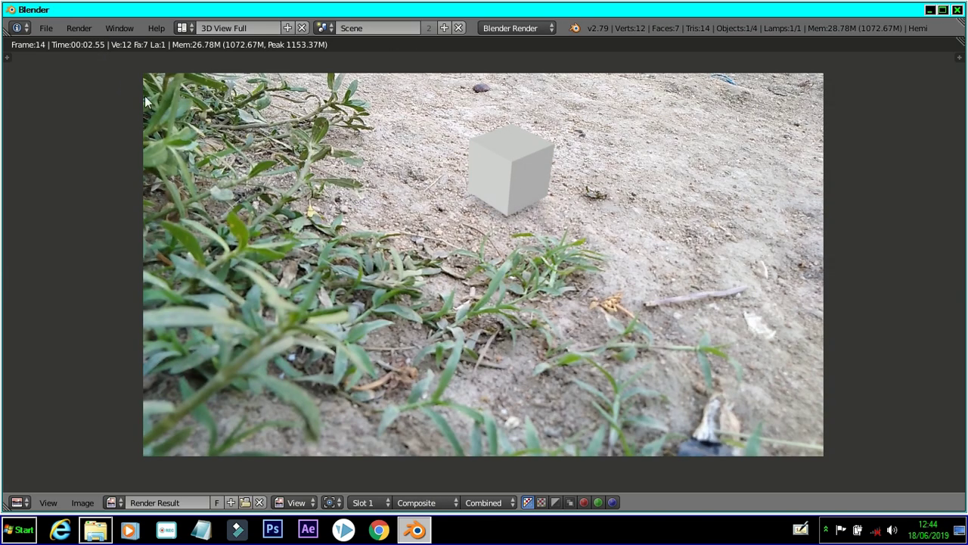
pyautogui.press('Escape')
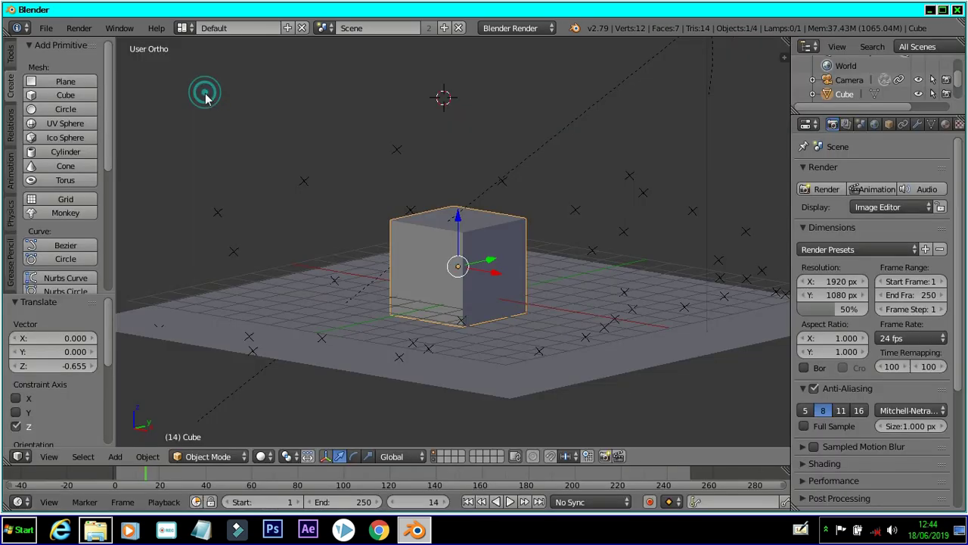
# Step: Switch to the Compositing screen layout and set the Glare node's mix to 0.3
pyautogui.click(192, 28)
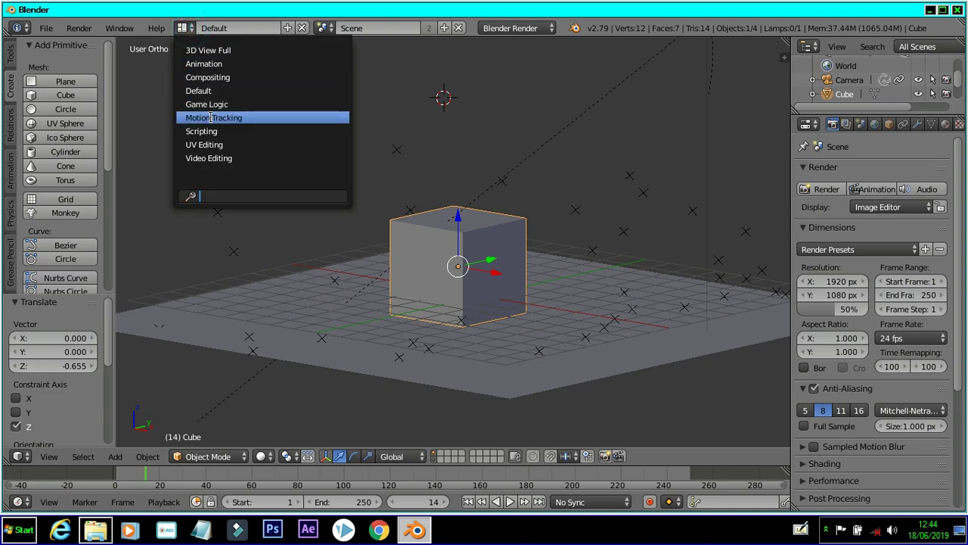
pyautogui.click(204, 77)
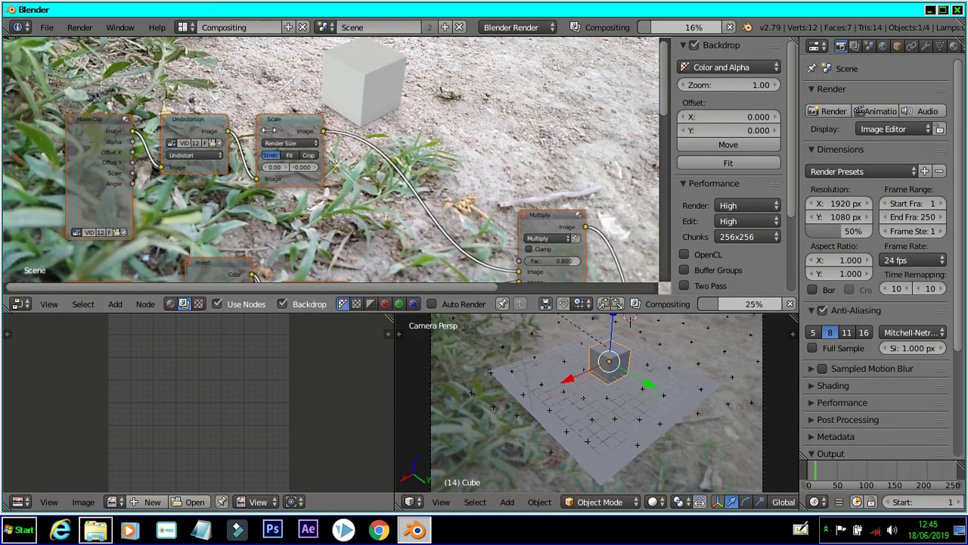
pyautogui.moveTo(312, 185); pyautogui.dragTo(438, 158, button='middle')
pyautogui.moveTo(318, 184); pyautogui.dragTo(154, 44, button='middle')
pyautogui.moveTo(290, 225); pyautogui.dragTo(323, 69, button='middle')
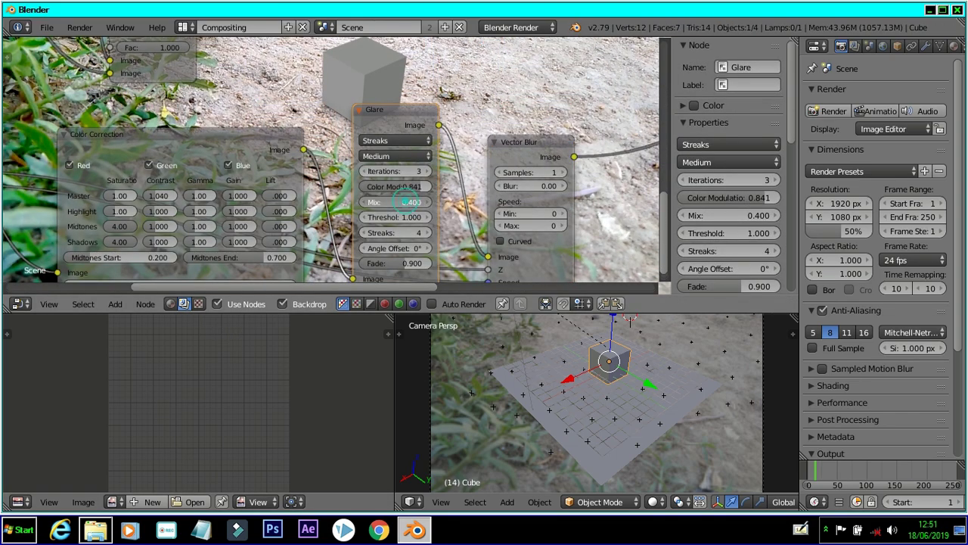
pyautogui.moveTo(395, 202); pyautogui.dragTo(357, 202)
pyautogui.click(405, 201)
pyautogui.write('0.3')
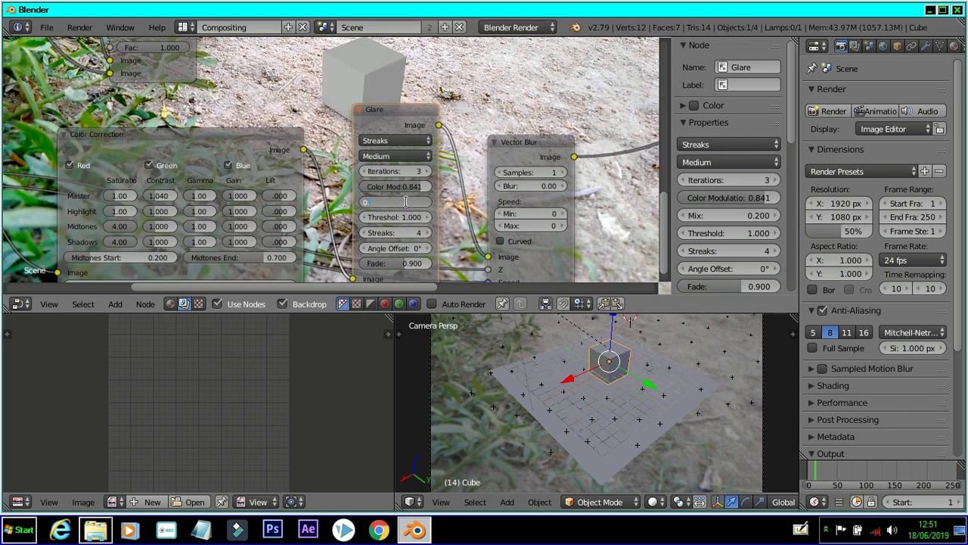
pyautogui.press('Return')
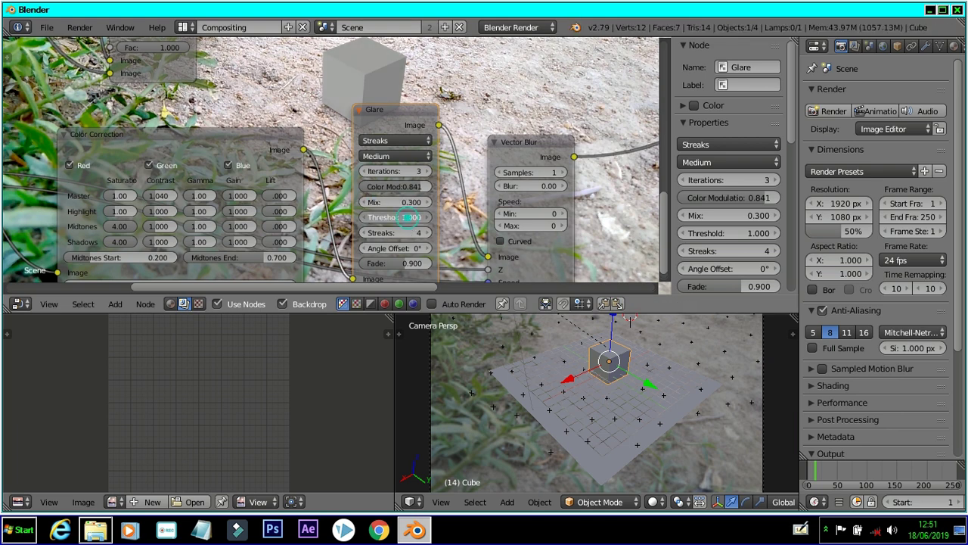
# Step: Set the Glare node's streaks to 8 and its angle offset to about 10.9°
pyautogui.moveTo(408, 218); pyautogui.dragTo(421, 235)
pyautogui.hotkey('ctrl', 'z')
pyautogui.click(416, 233)
pyautogui.write('8')
pyautogui.press('Return')
pyautogui.moveTo(415, 248); pyautogui.dragTo(428, 249)
pyautogui.press('Home')
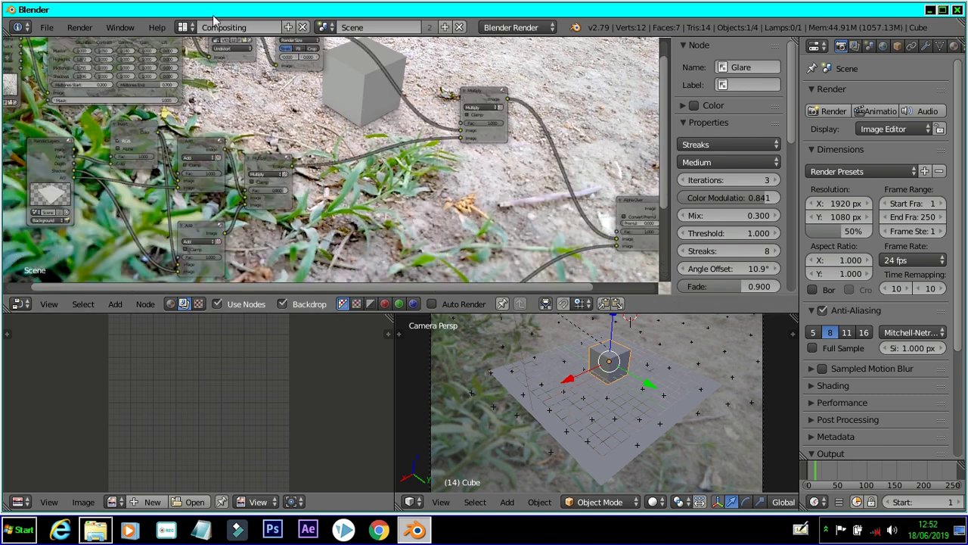
# Step: Return to the 3D View Full screen layout, render a still of frame 14, and start rendering the animation
pyautogui.click(187, 28)
pyautogui.click(201, 49)
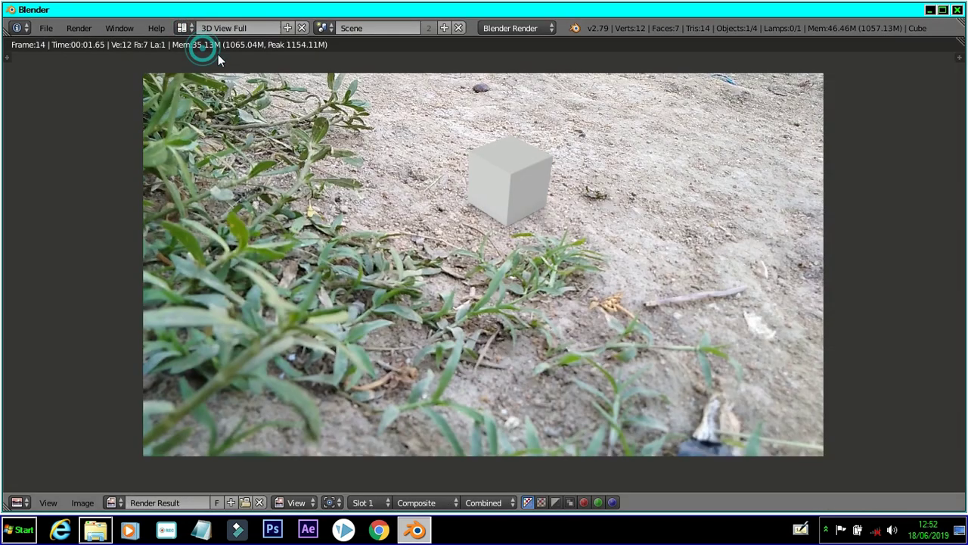
pyautogui.click(77, 29)
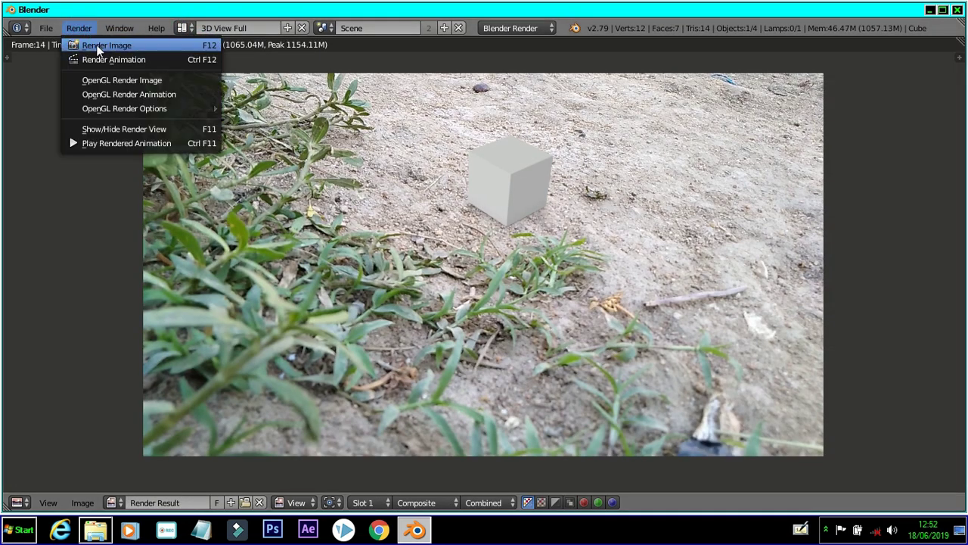
pyautogui.click(95, 44)
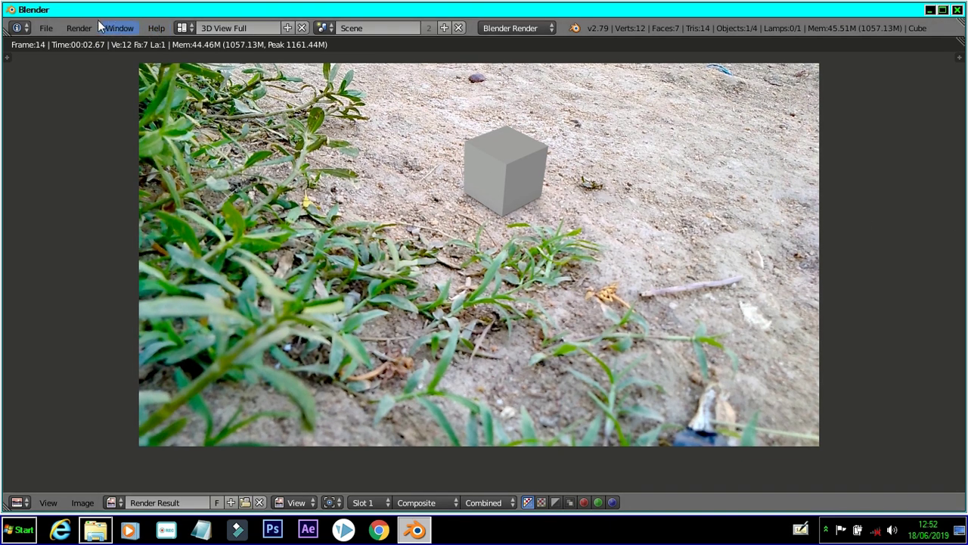
pyautogui.click(82, 28)
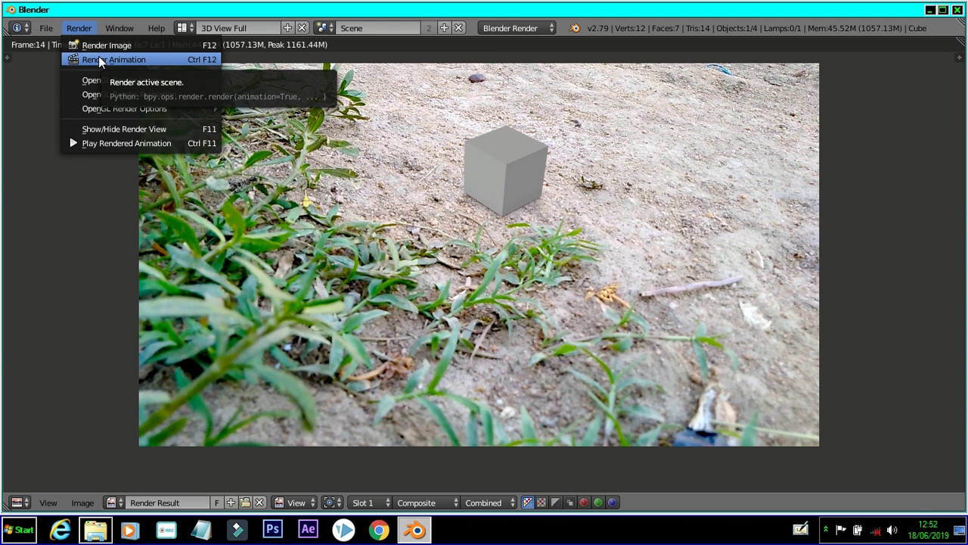
pyautogui.click(99, 59)
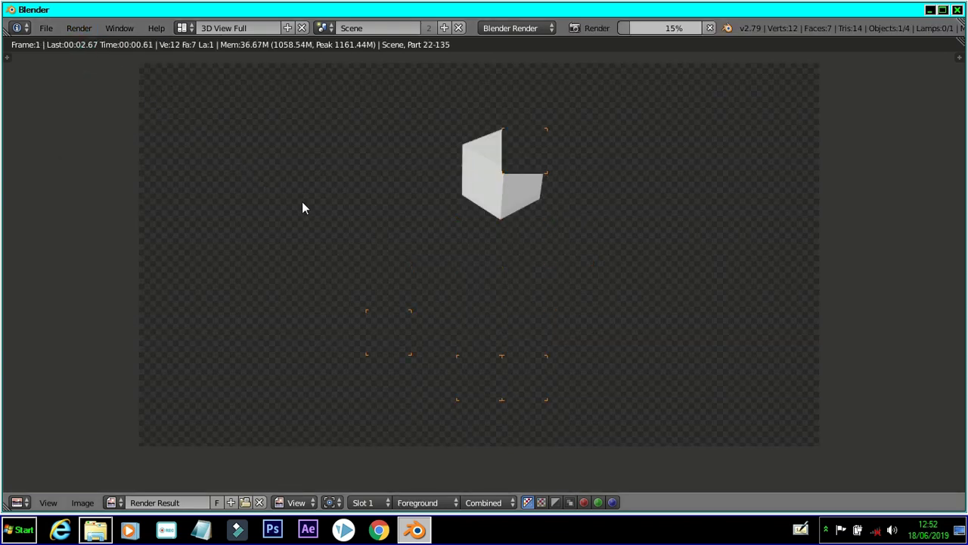